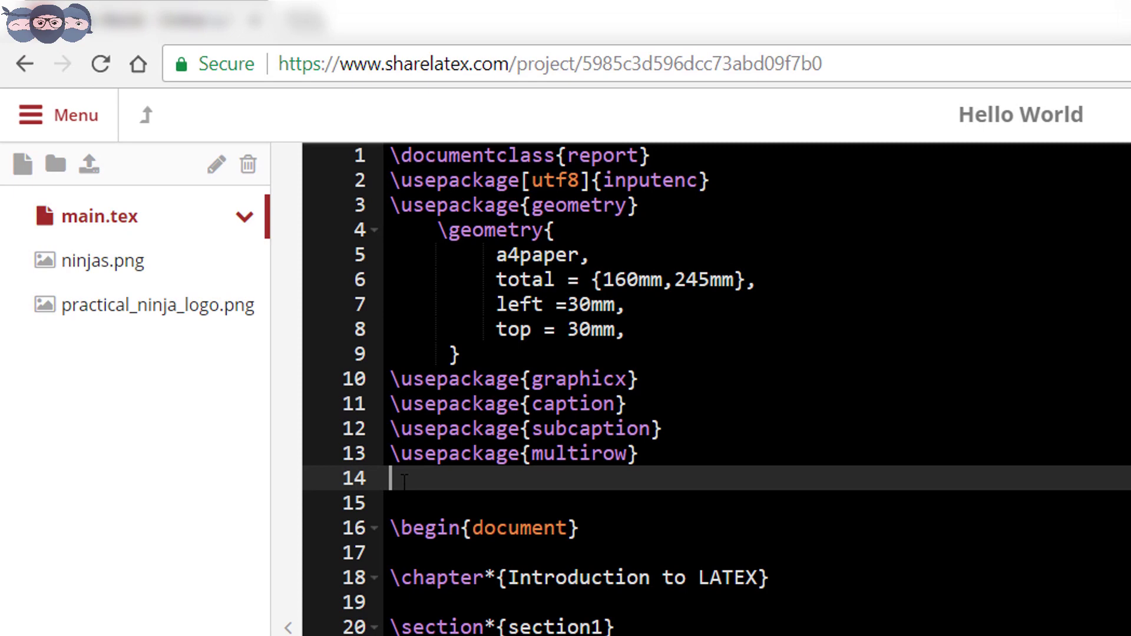
text(\usepackag)
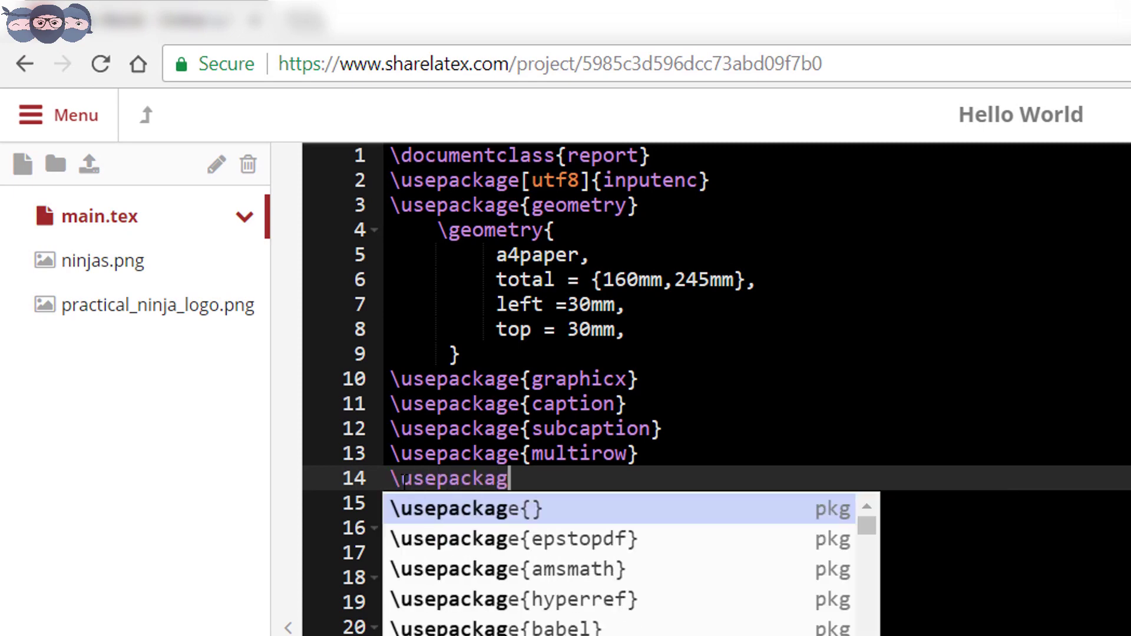
text(e{a)
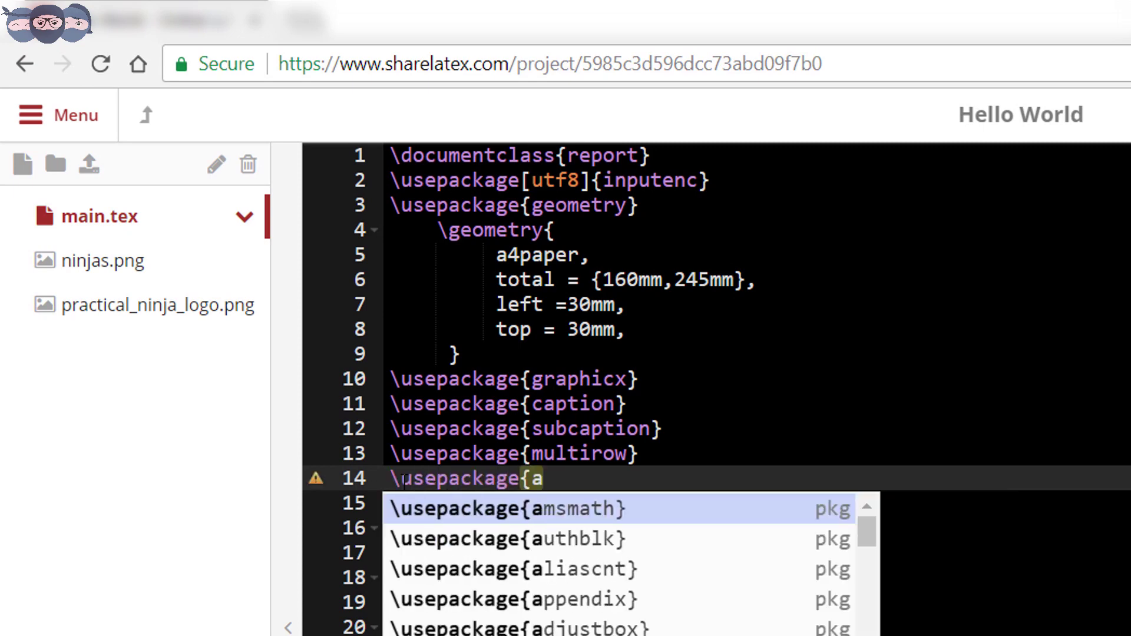
- Complete \usepackage{amsmath} on line 14 from the autocomplete suggestion
key(Return)
scroll(402, 477, down, 5)
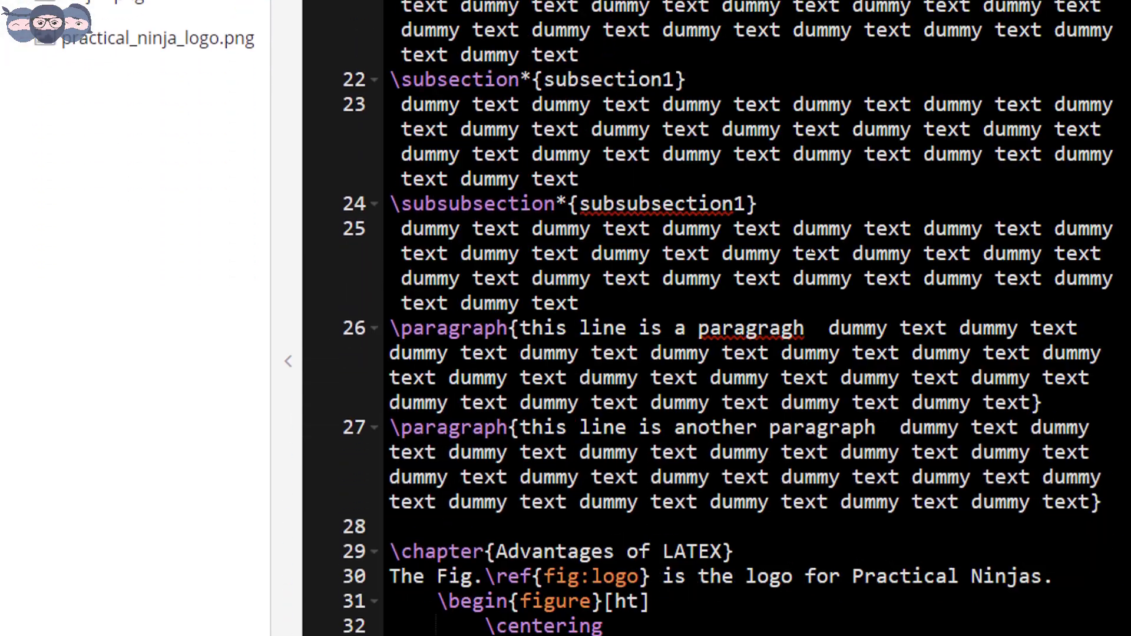
scroll(618, 266, down, 10)
scroll(810, 47, down, 10)
scroll(809, 46, down, 3)
- Add \chapter{Equations} after the table, followed by a sentence citing Eqn. \ref{circleeqn}
click(410, 170)
text(\)
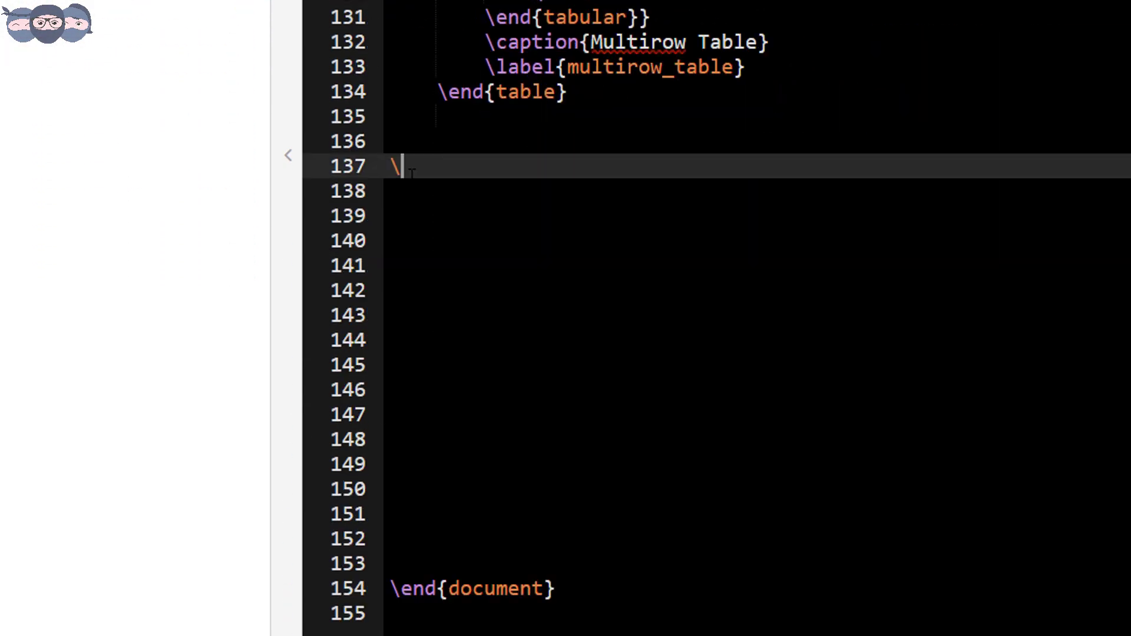
text(cha)
key(Return)
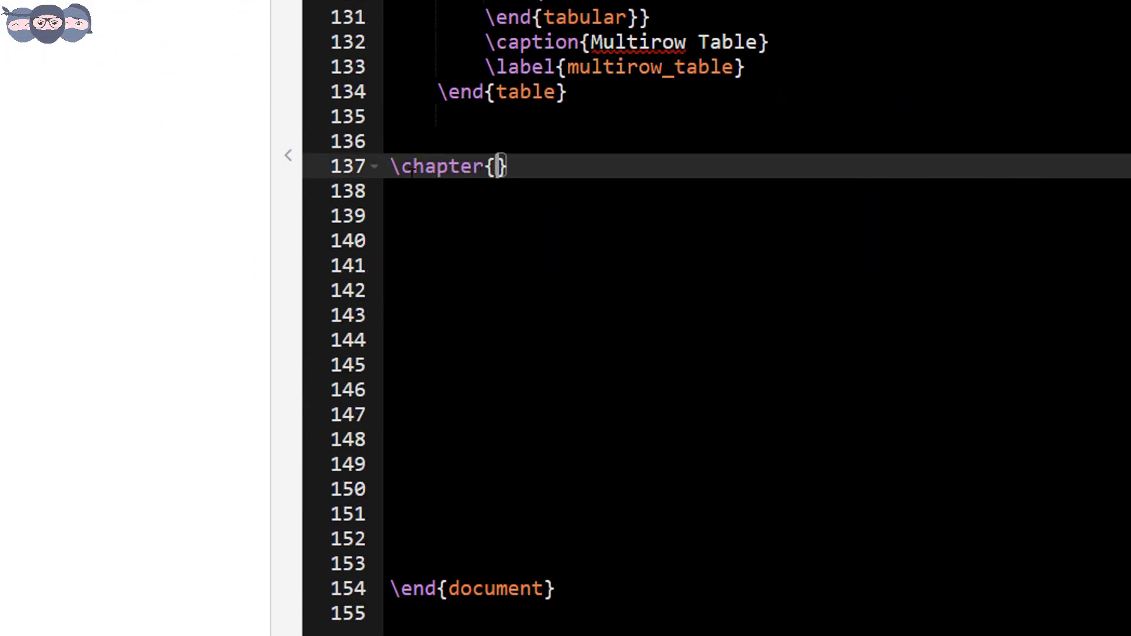
text(Equat)
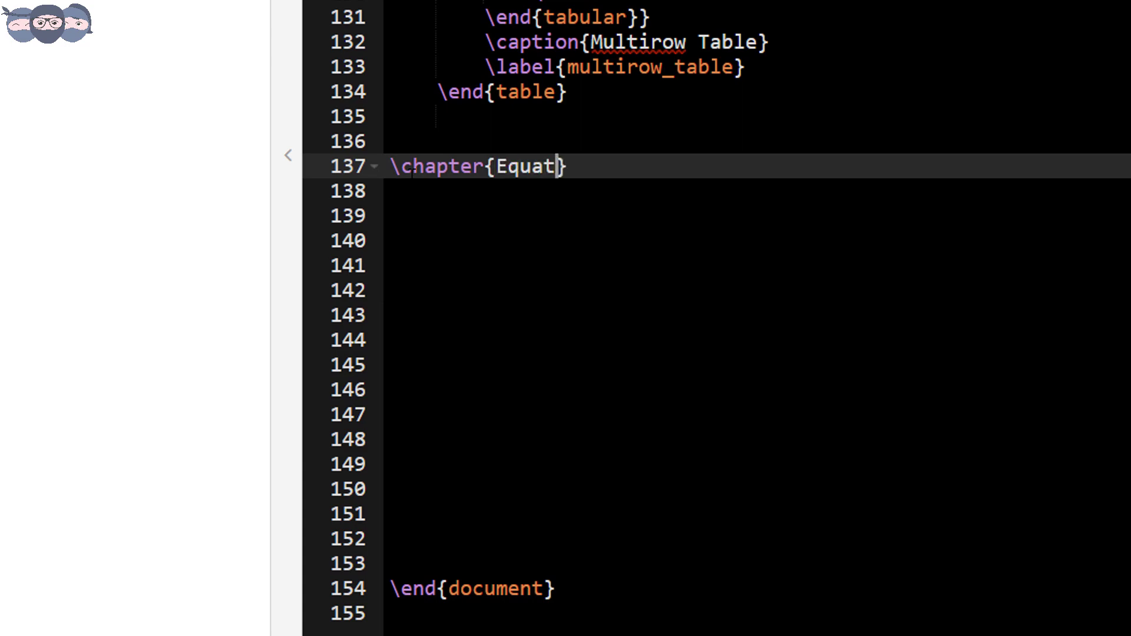
text(ions)
key(Right)
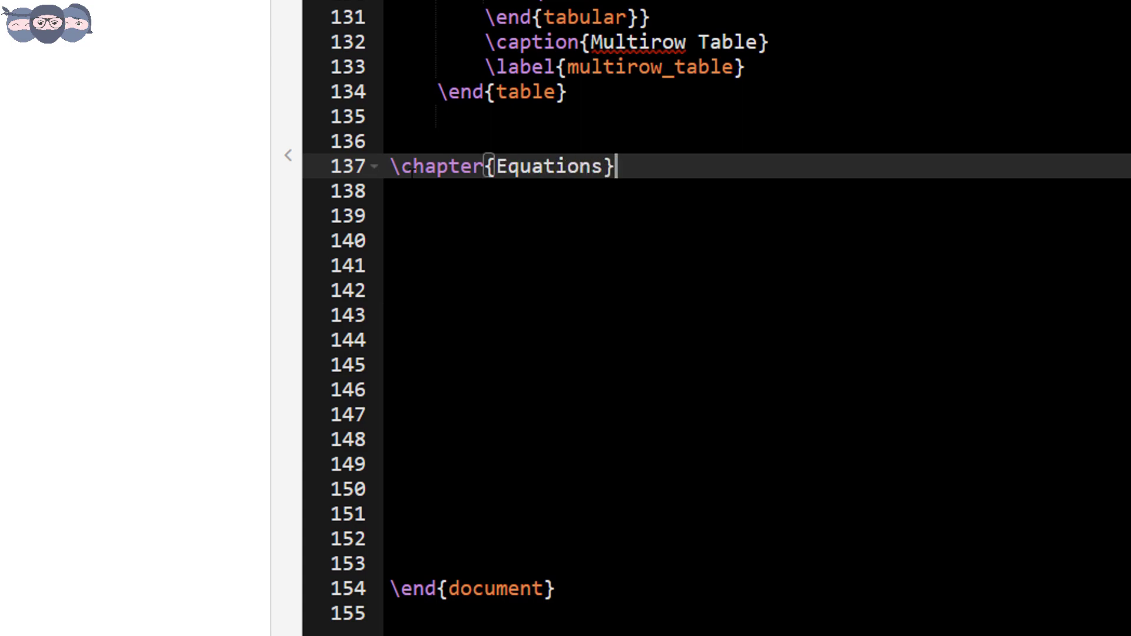
key(Return)
key(Return)
text(The Eq)
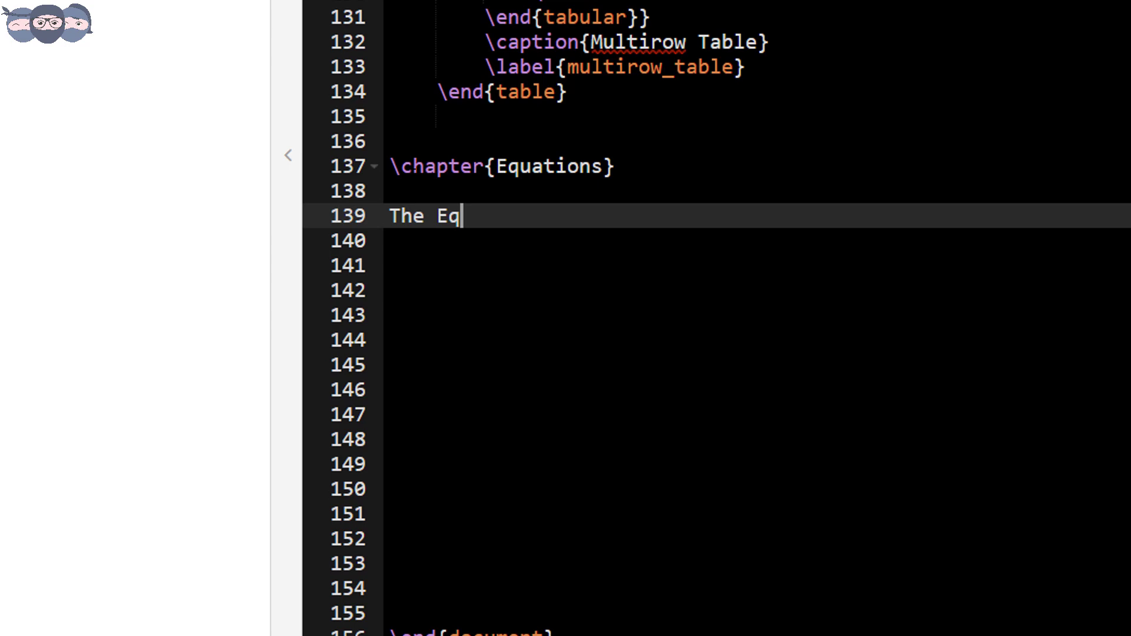
text(n. ef)
key(Return)
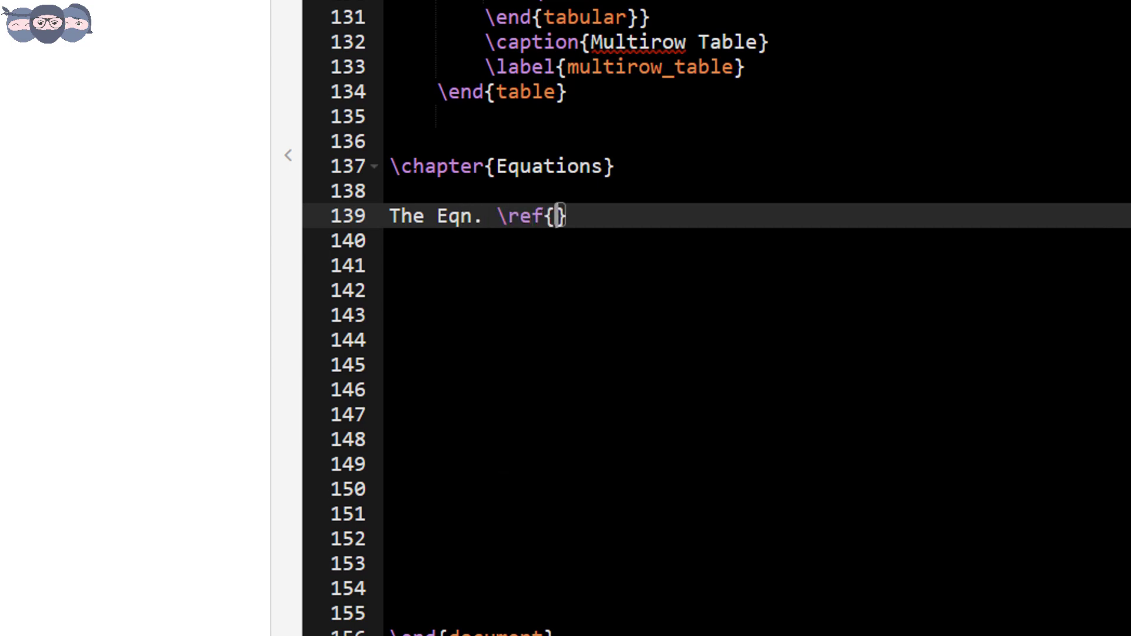
text(circleeqn)
key(Right)
text(di)
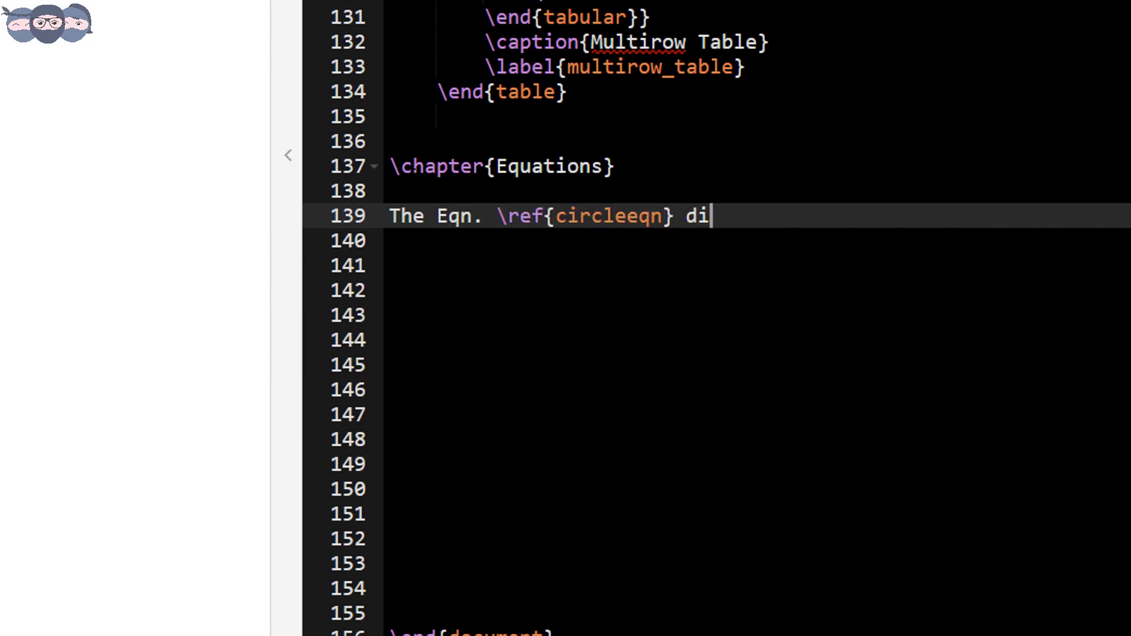
text(splays the equati)
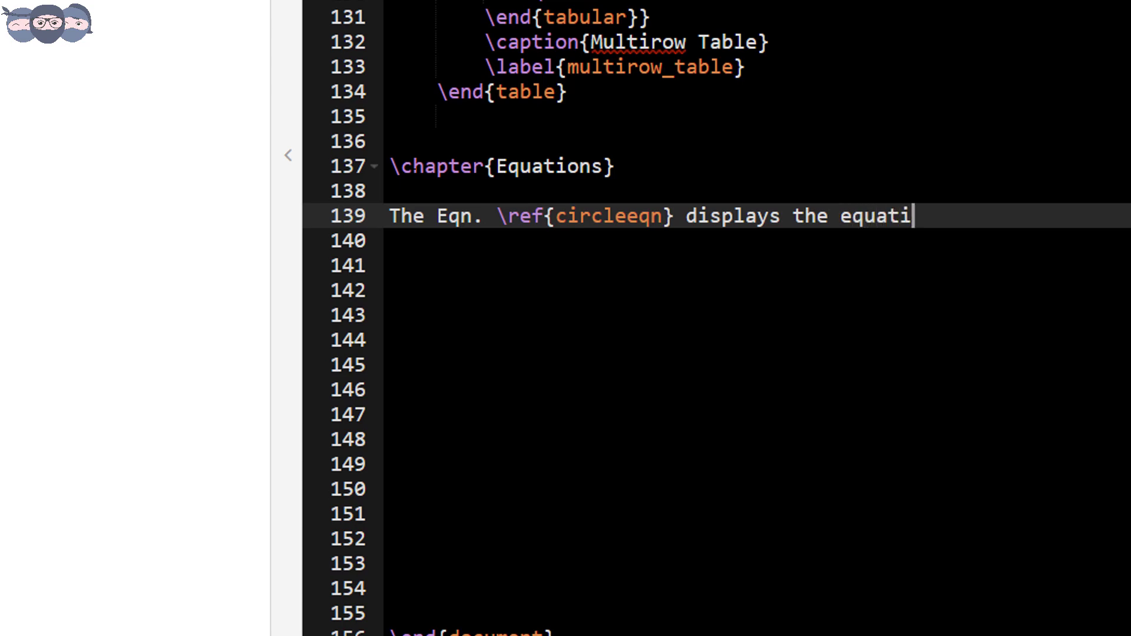
text(on for the circle)
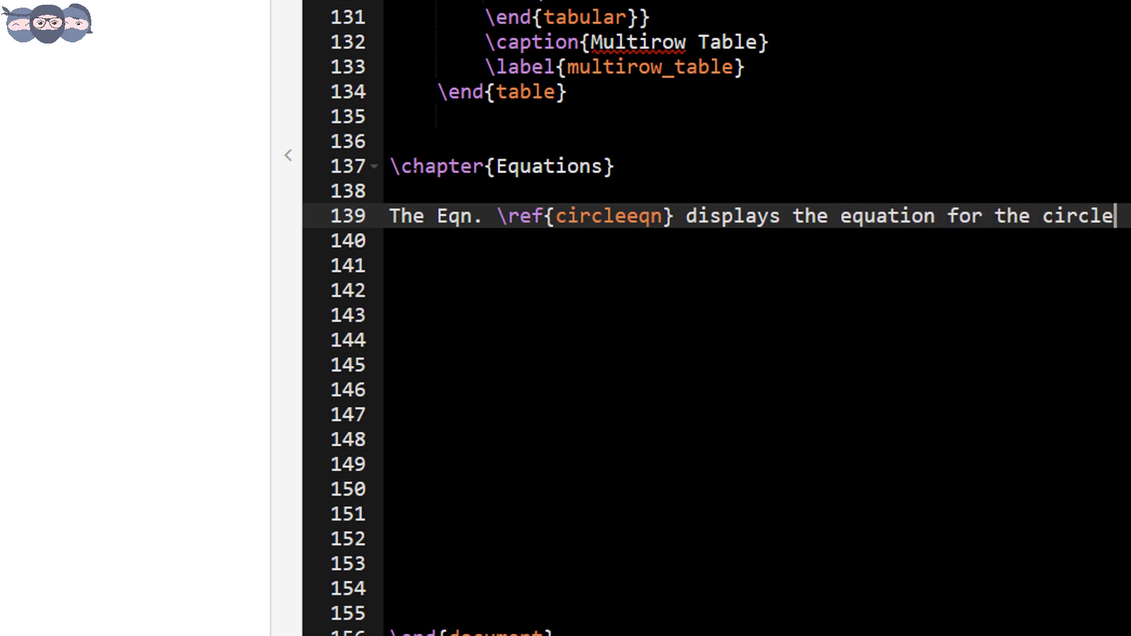
text(.)
- Insert an equation block holding x^2+y^2=r^2 and start its \label{circleeqn} line
key(Return)
key(Return)
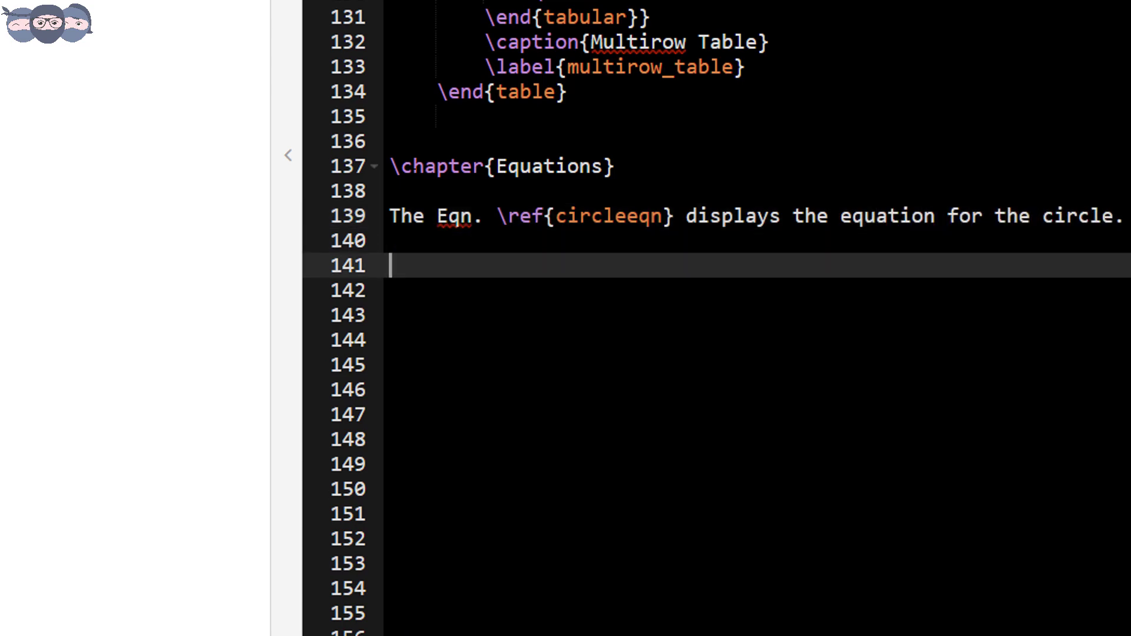
text(\be)
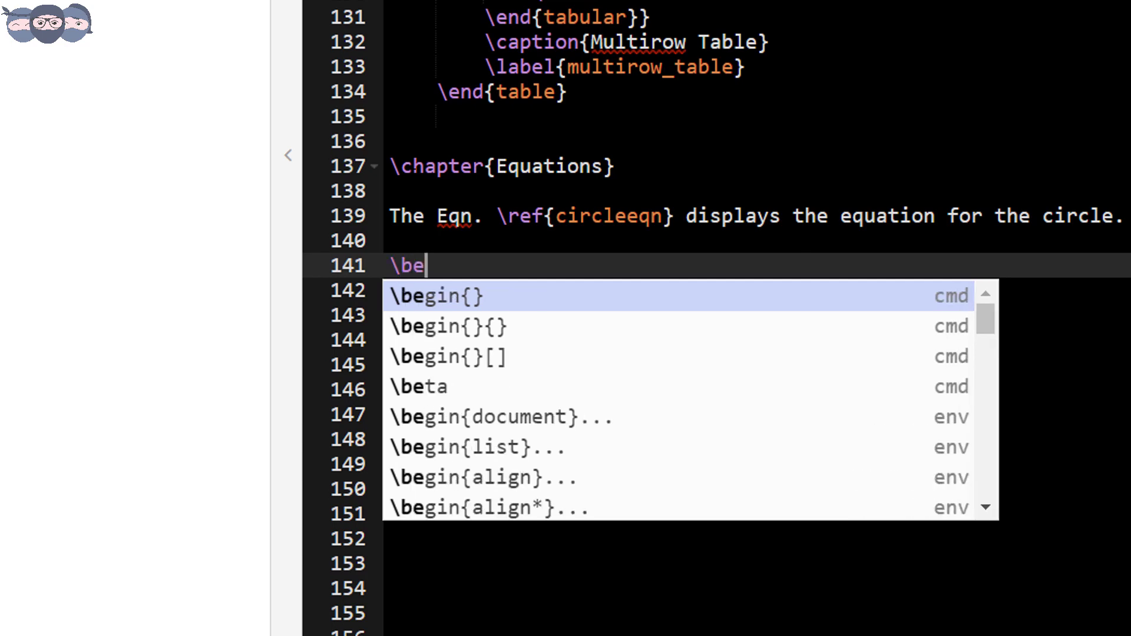
text(gin)
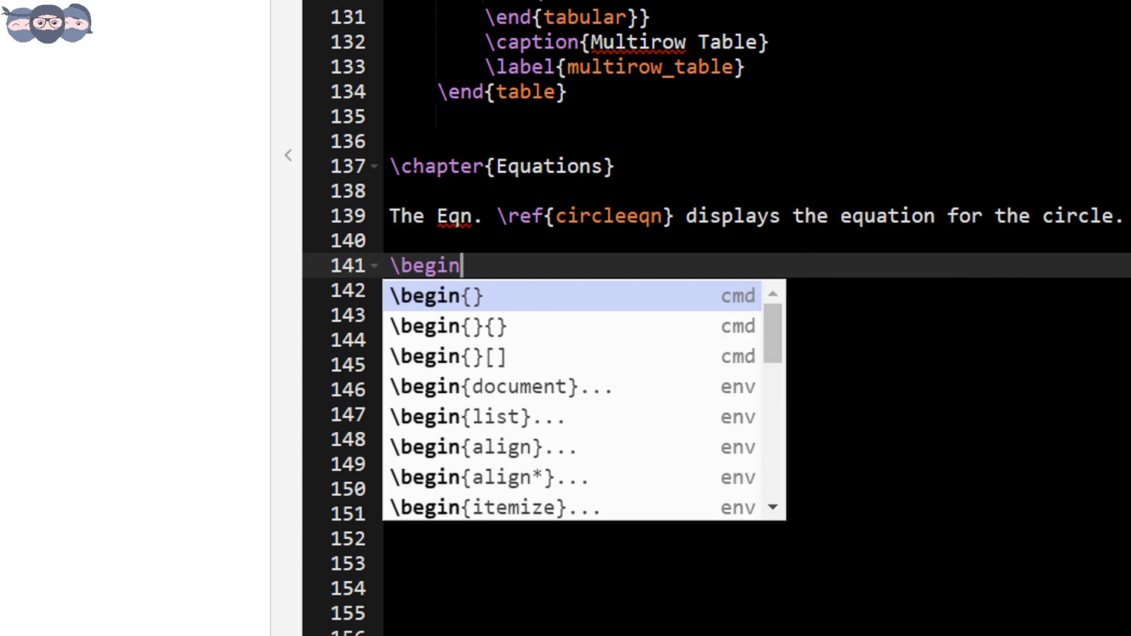
text({)
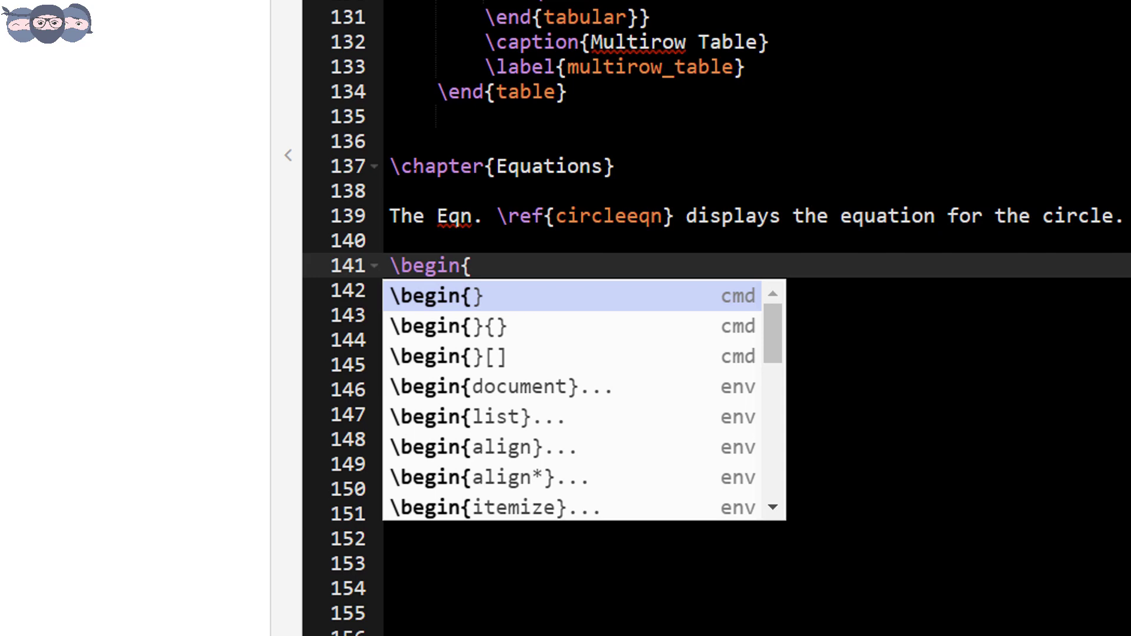
text(e)
key(Return)
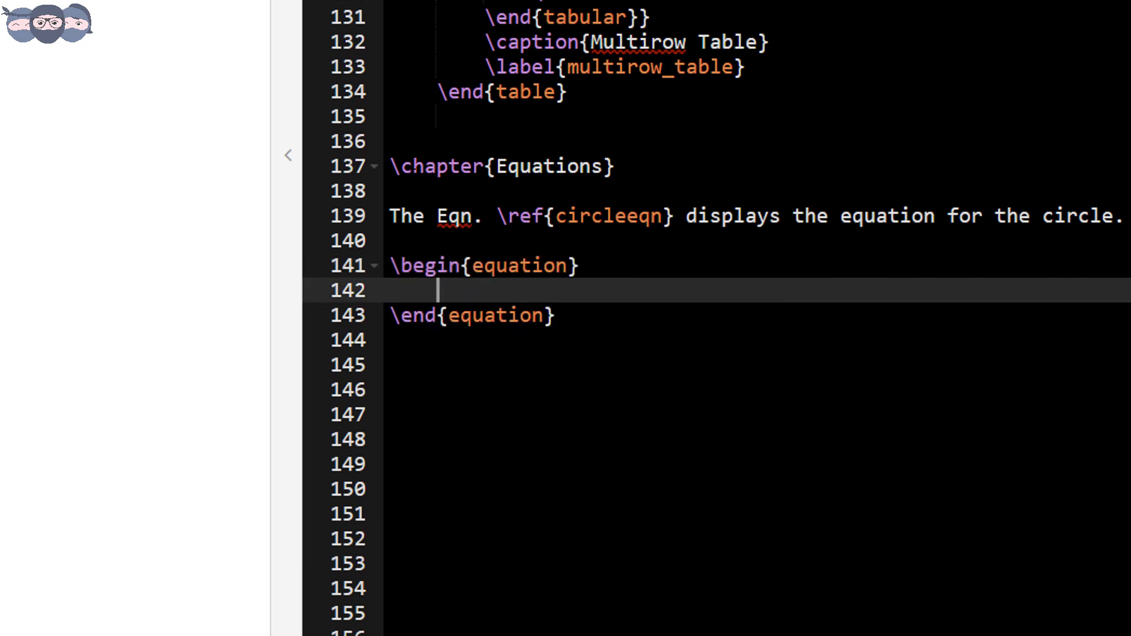
text(x)
text(^2)
text(+y)
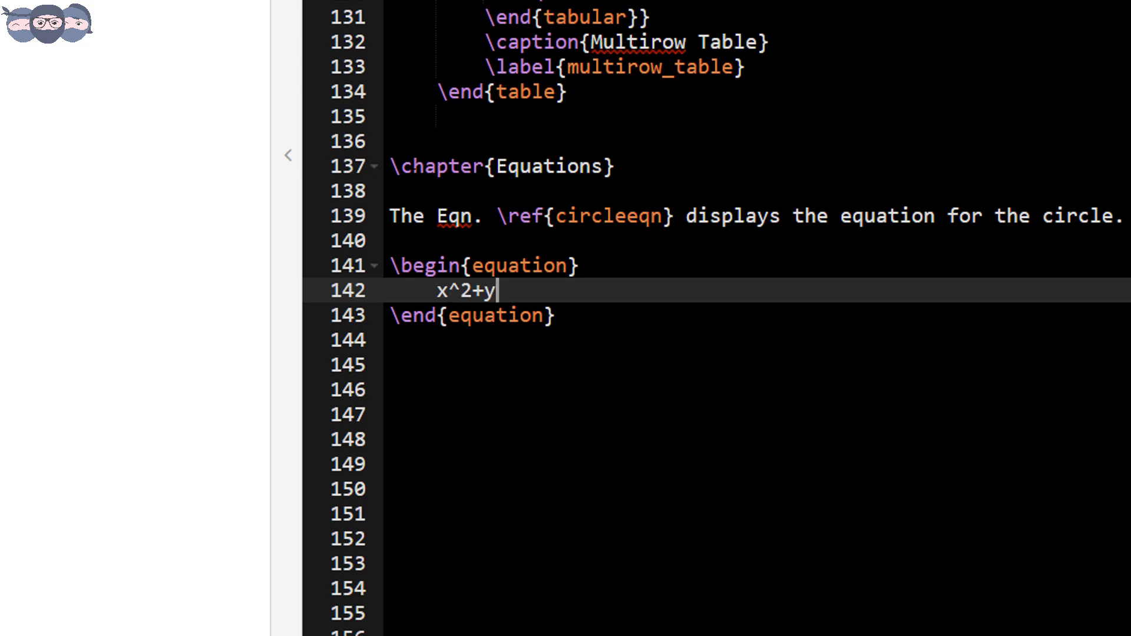
text(^2)
text(=)
text(r^)
text(2)
key(Return)
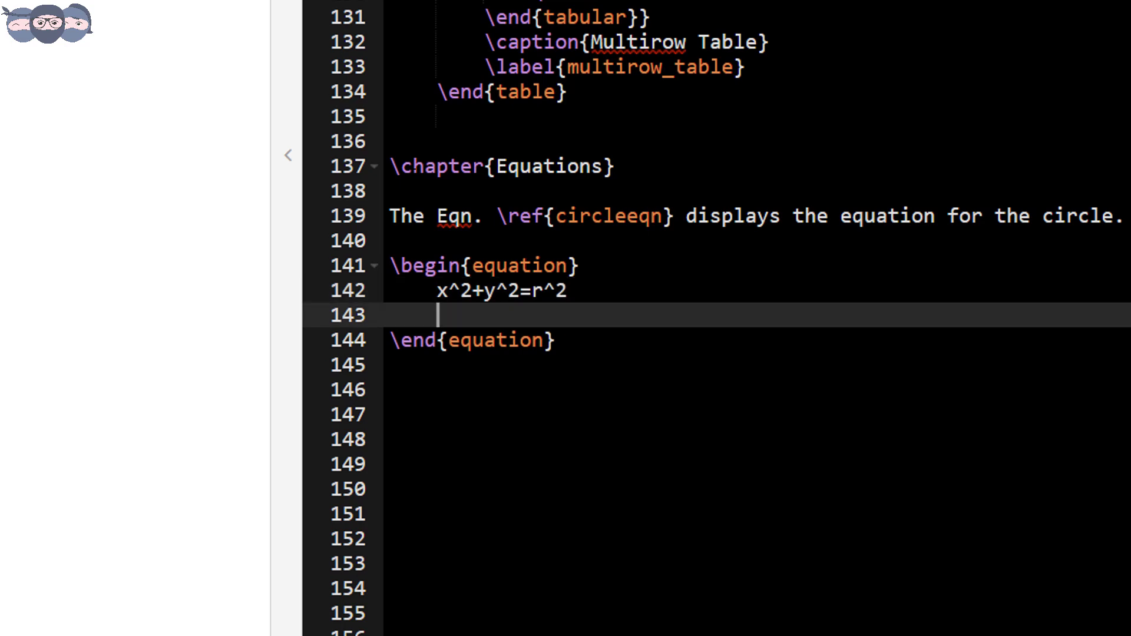
text(\labe)
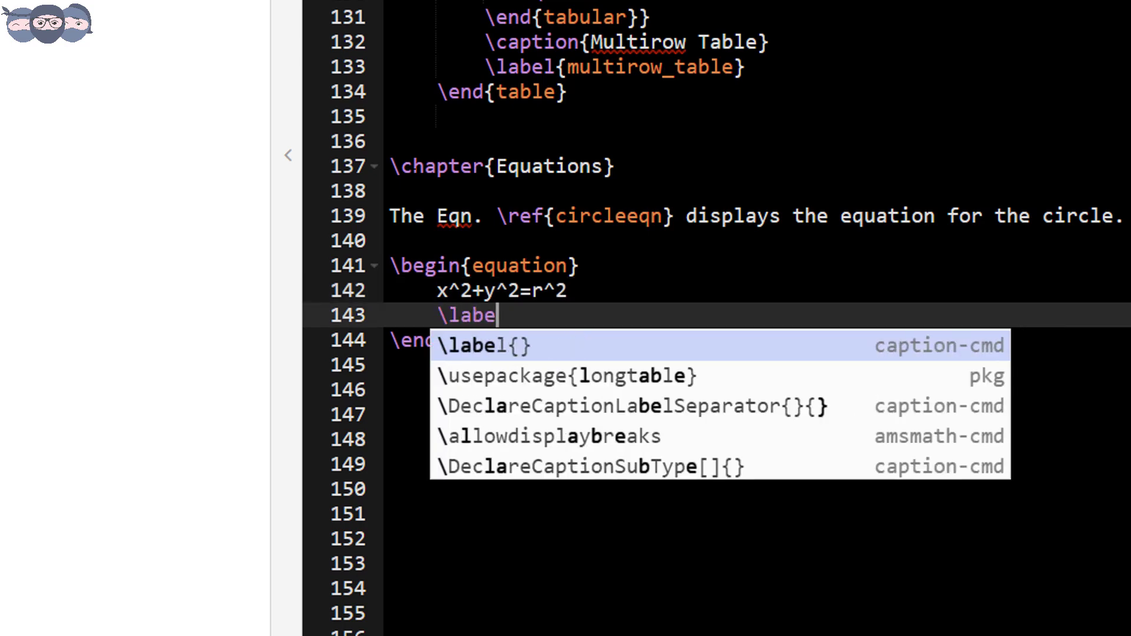
text(l{)
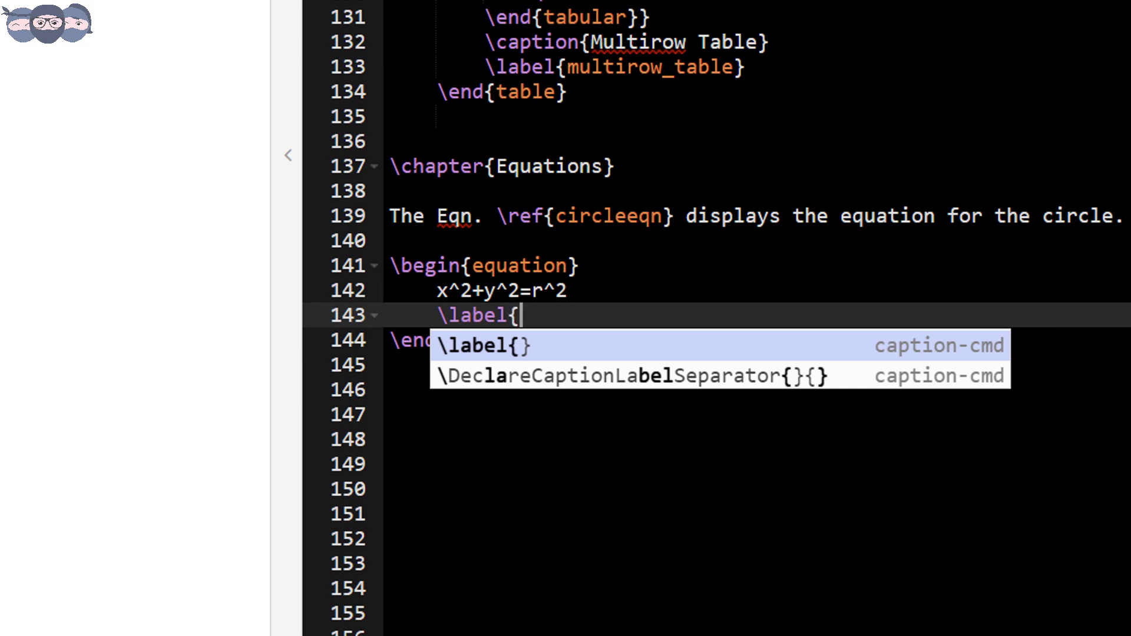
text(circ)
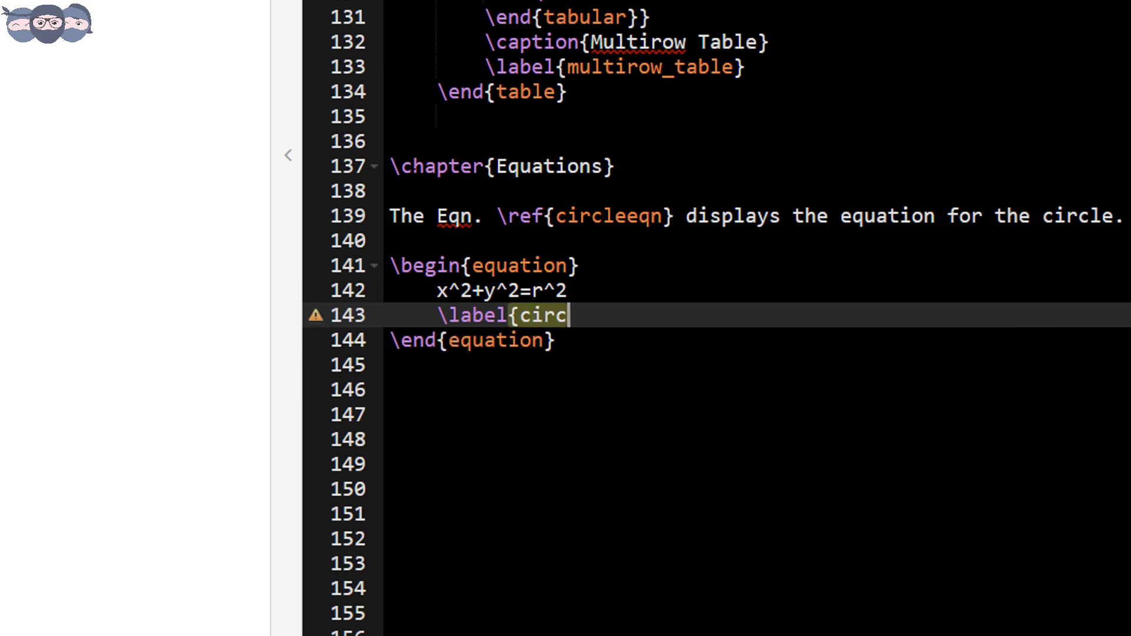
text(leeq)
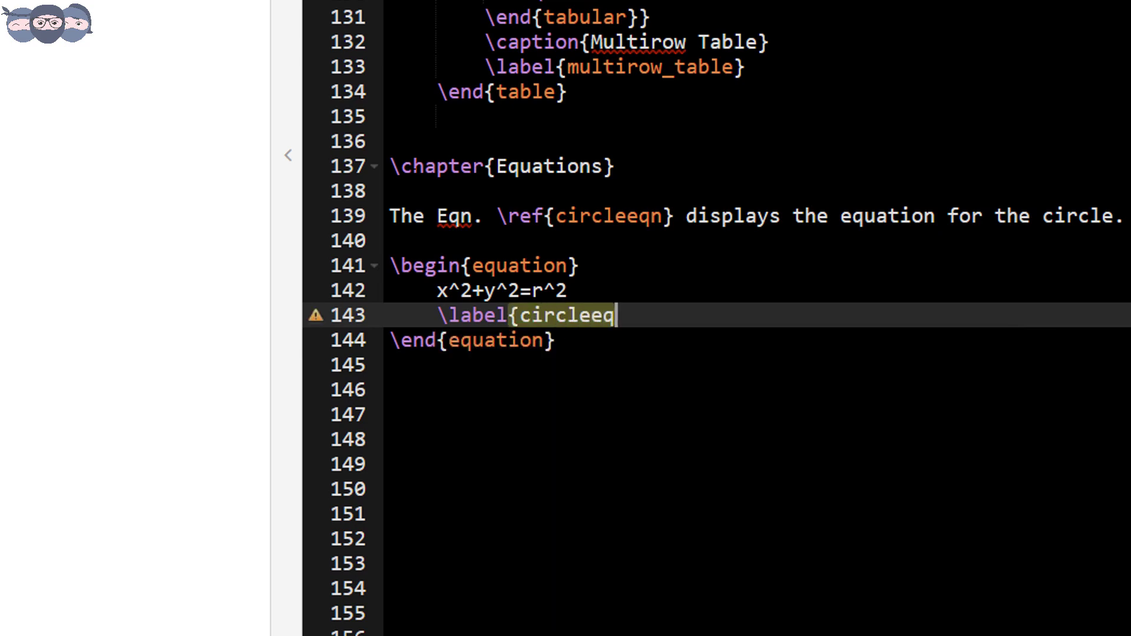
text(n)
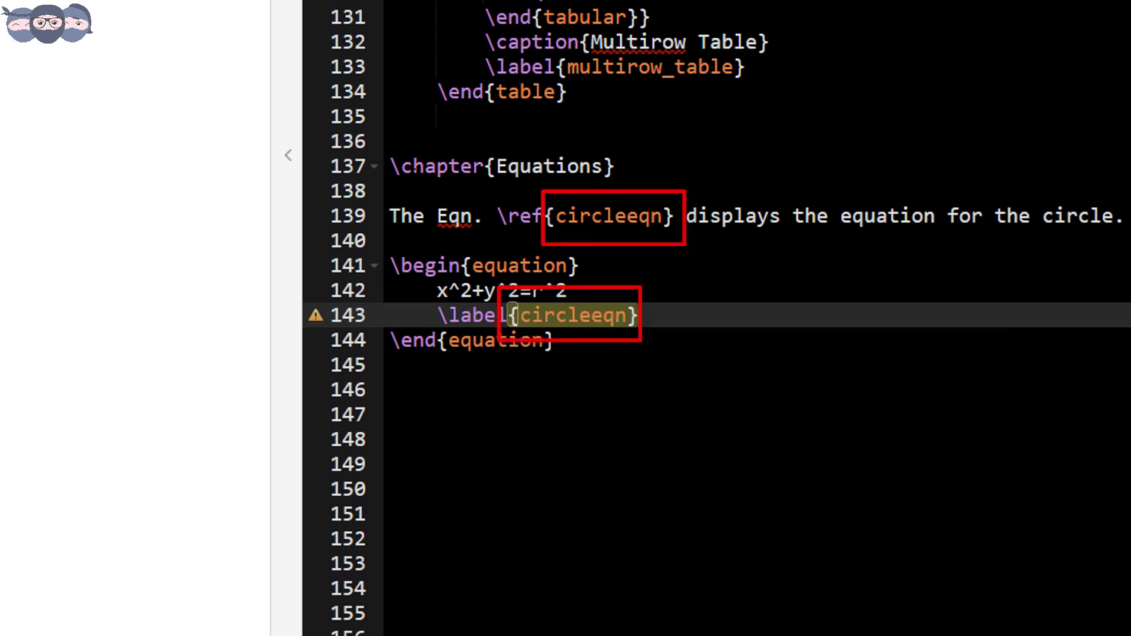
text(})
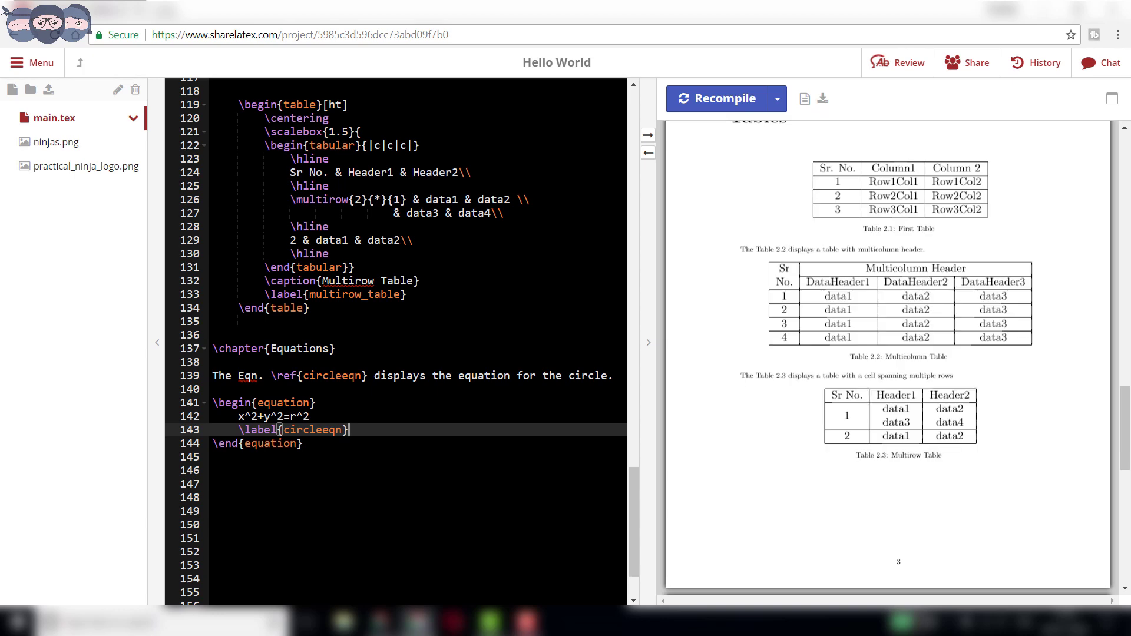
drag(1125, 399, 1126, 456)
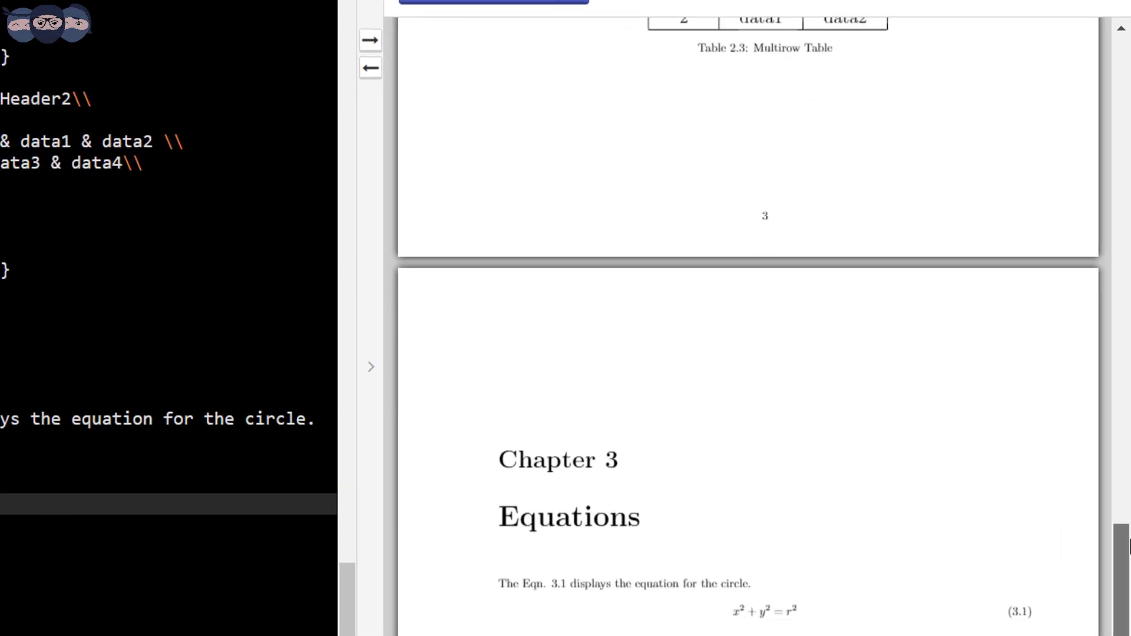
drag(1129, 545, 1127, 619)
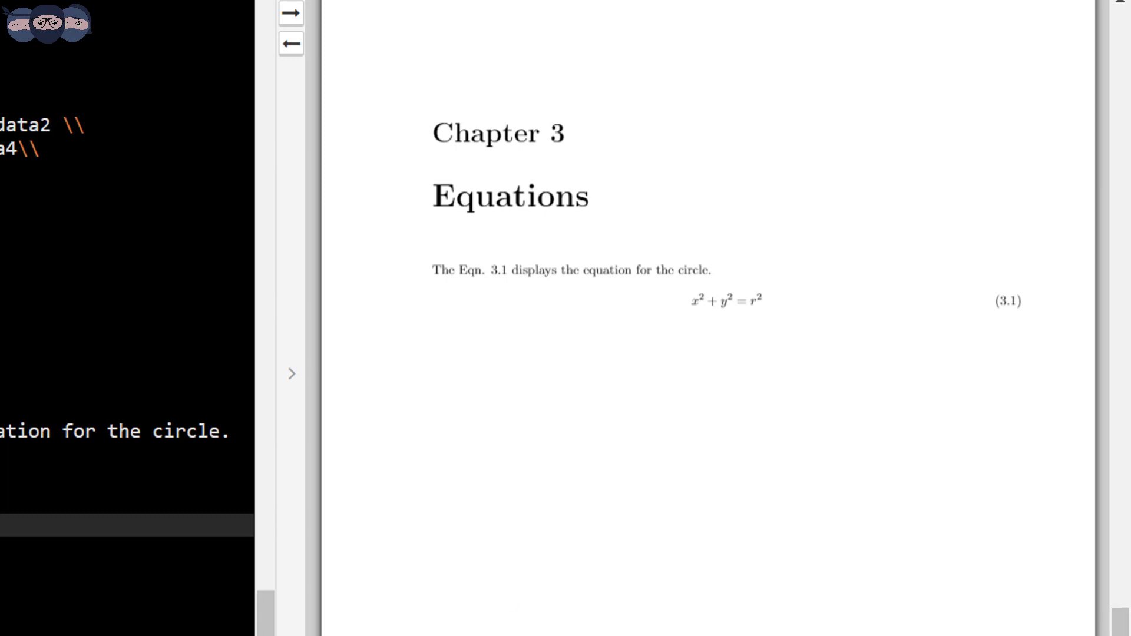
- Move below \end{equation} while the preview shows the circle equation as 3.1
key(Down)
key(Down)
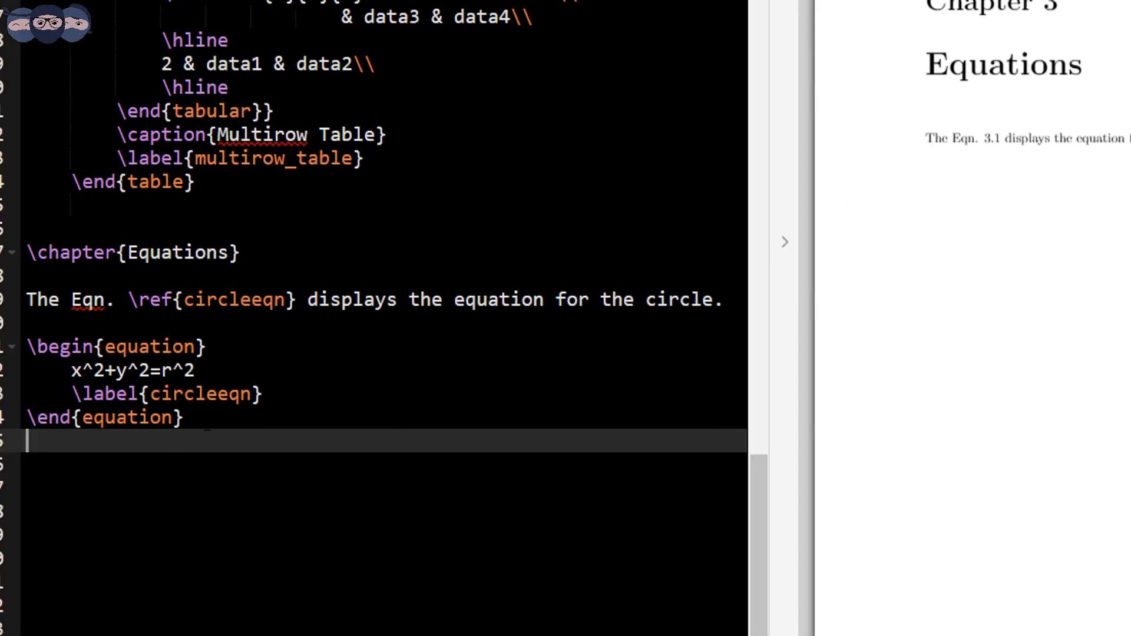
text(The )
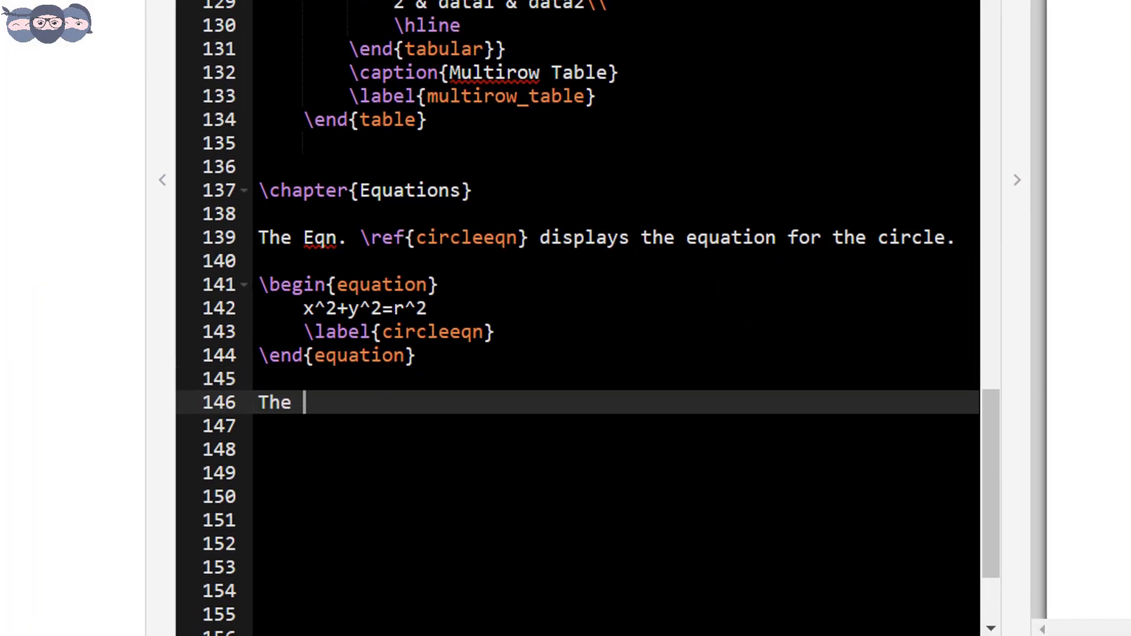
text(equation )
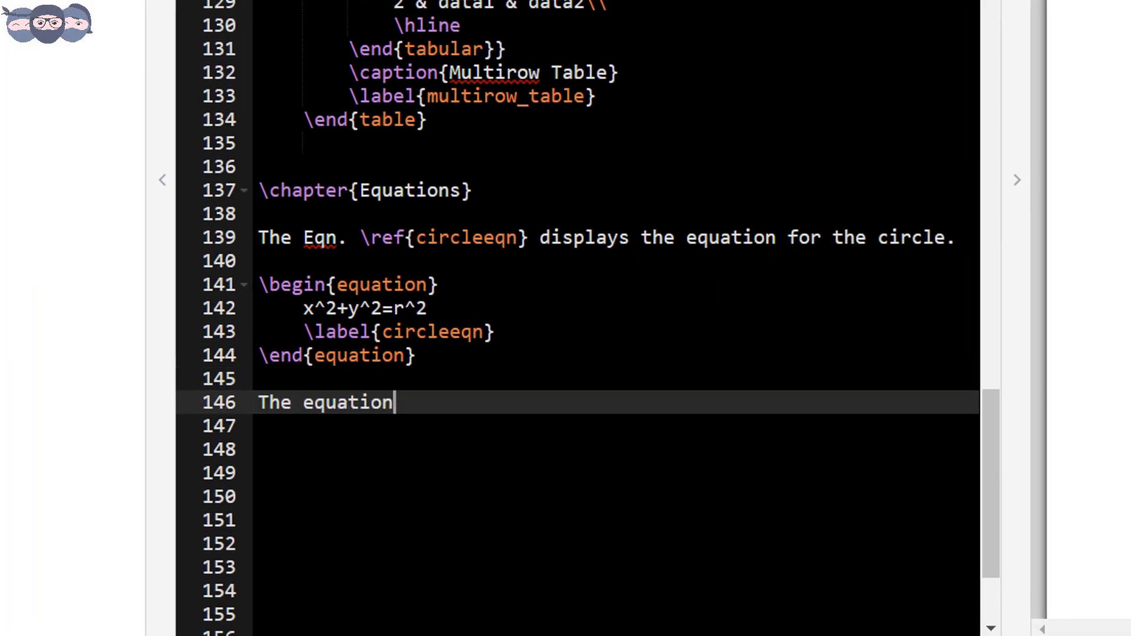
text(below shows )
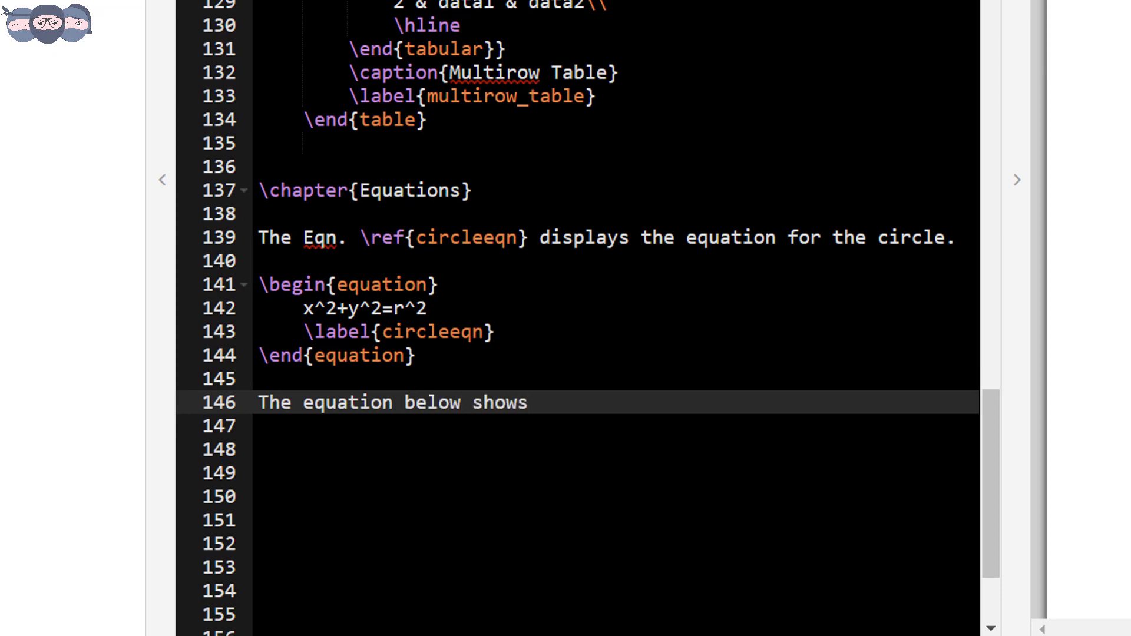
text(us the e)
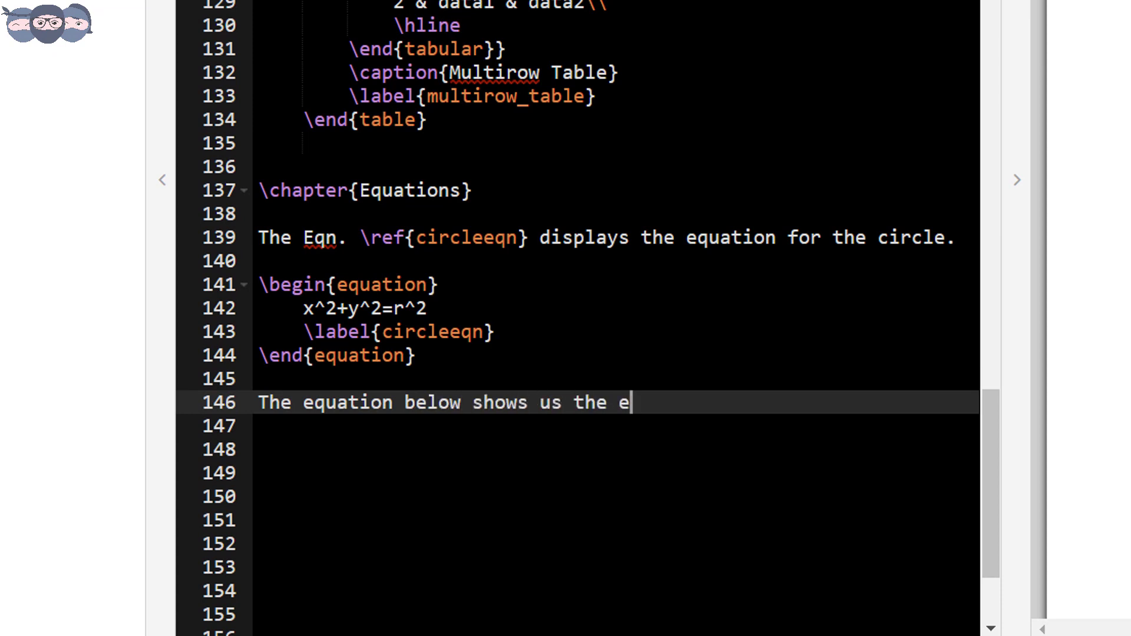
text(quation for the)
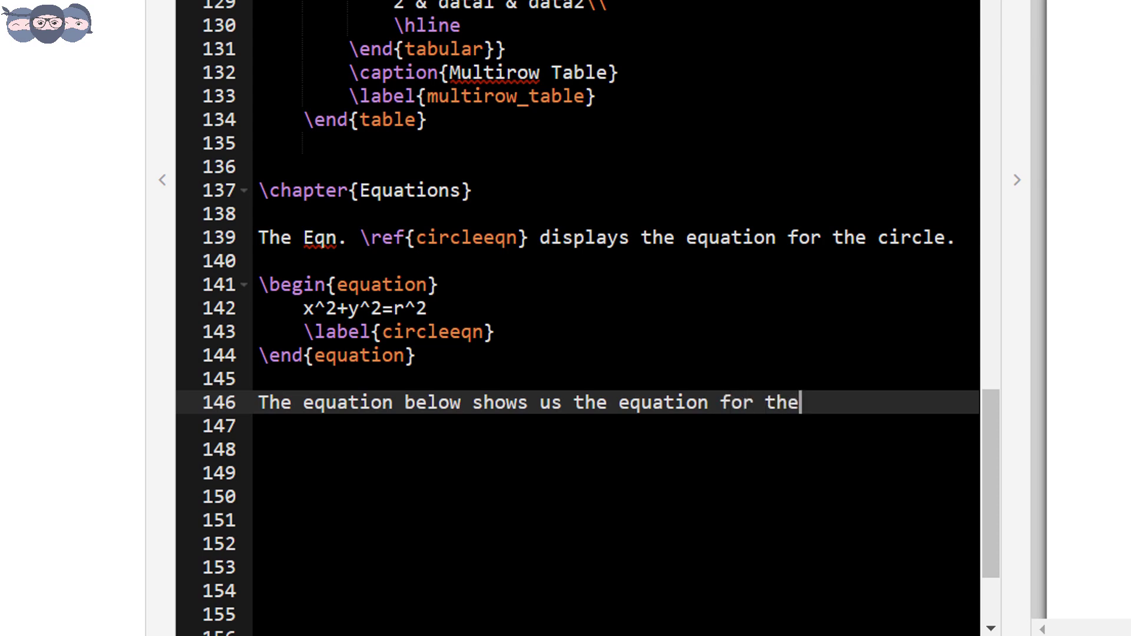
text( circle)
text(.)
- Follow the introductory sentence with an unnumbered equation* block for x^2+y^2=r^2
key(Return)
key(Return)
text(\)
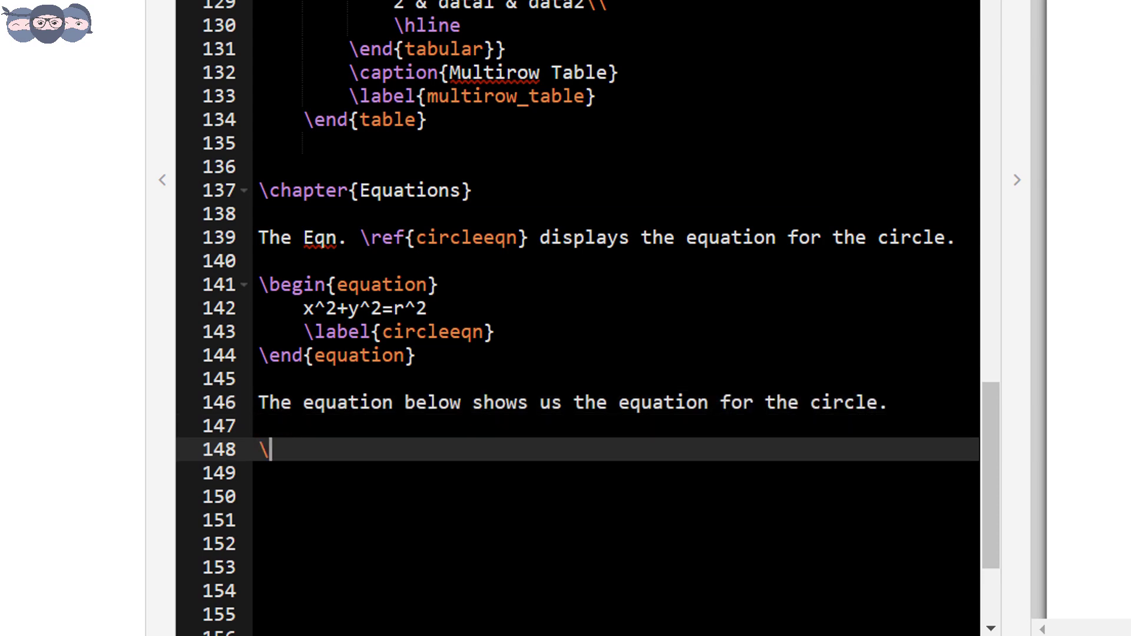
text(begin)
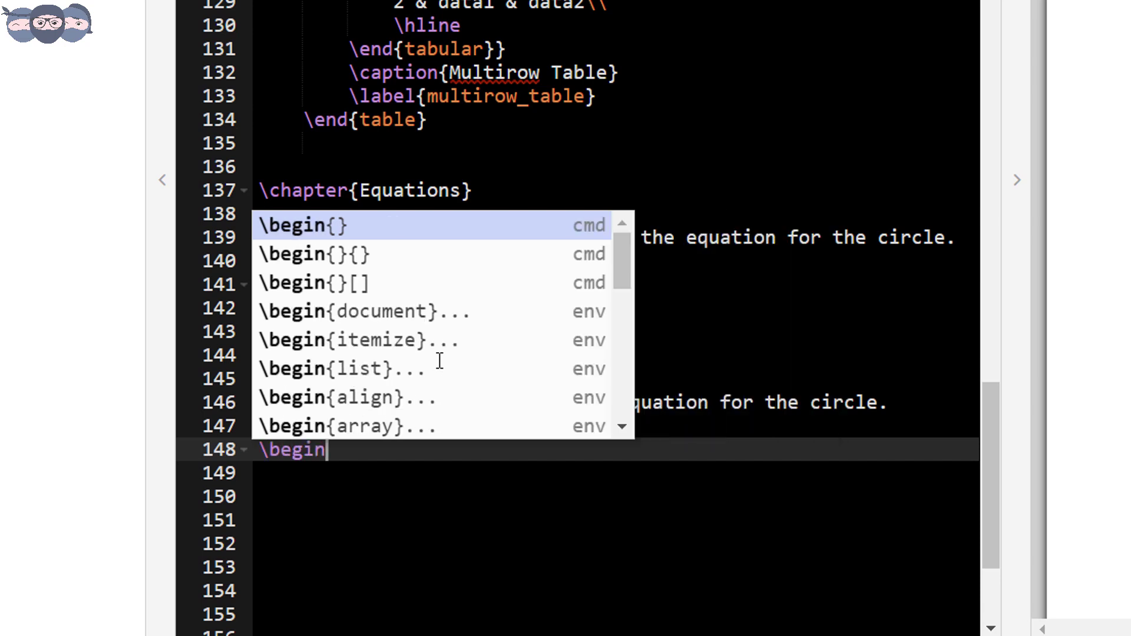
text({e)
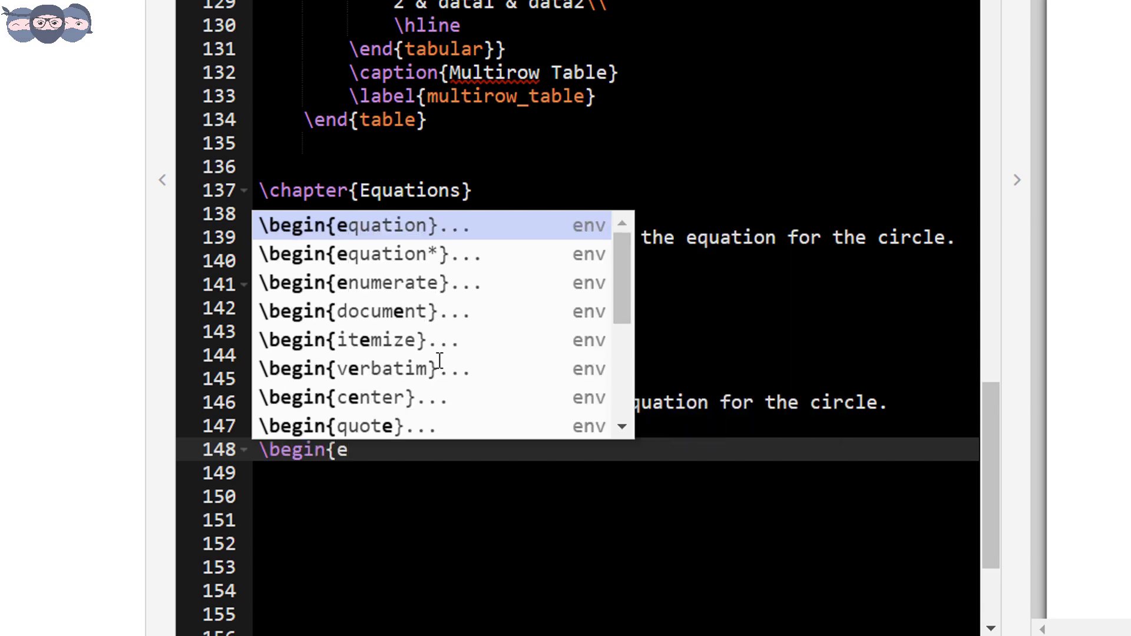
key(Down)
key(Return)
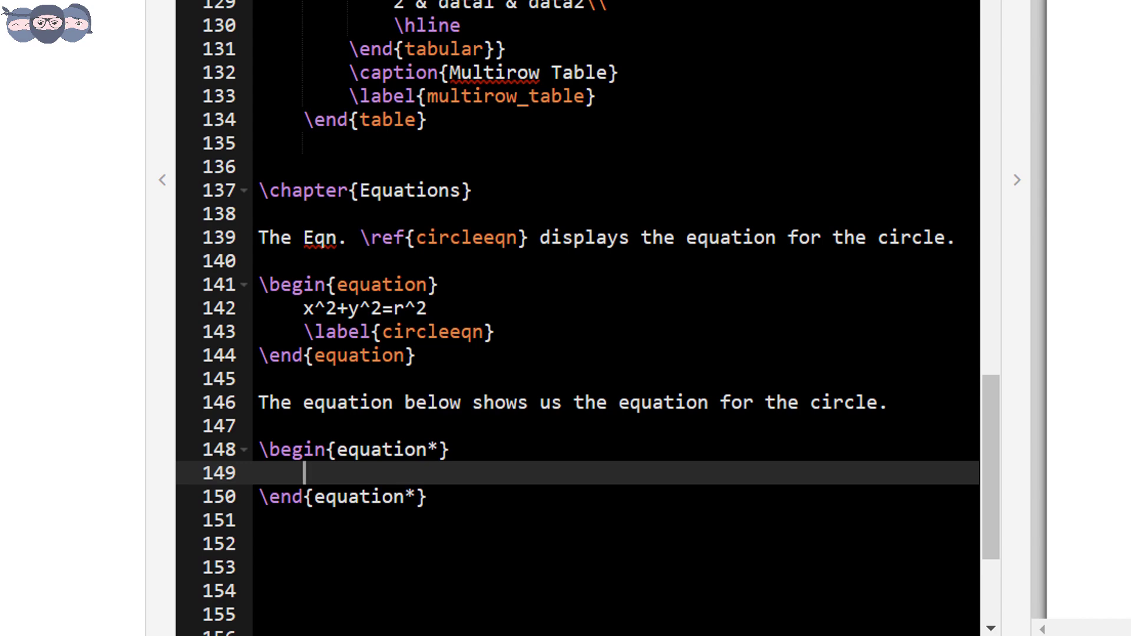
text(x^2+y)
text(^2=r)
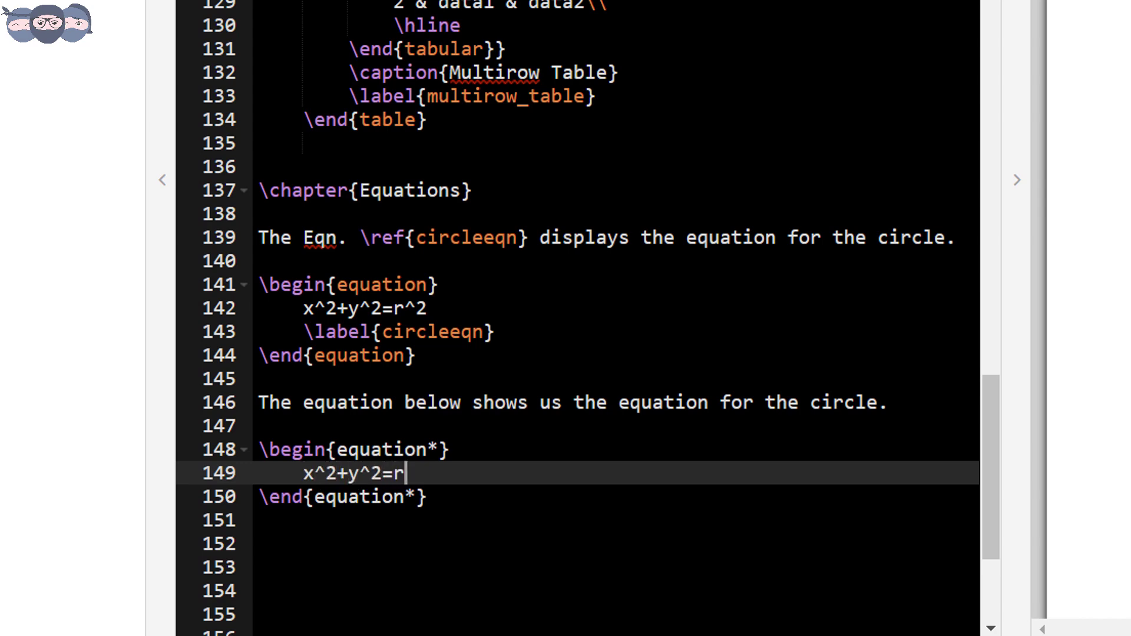
text(^2)
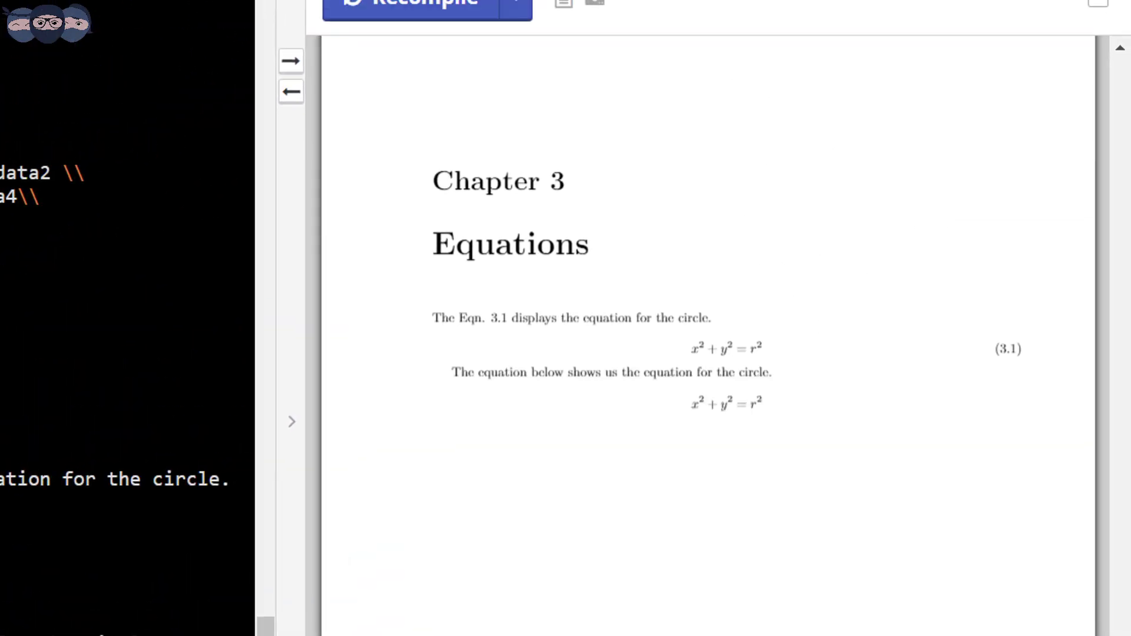
scroll(127, 353, down, 2)
scroll(127, 354, down, 3)
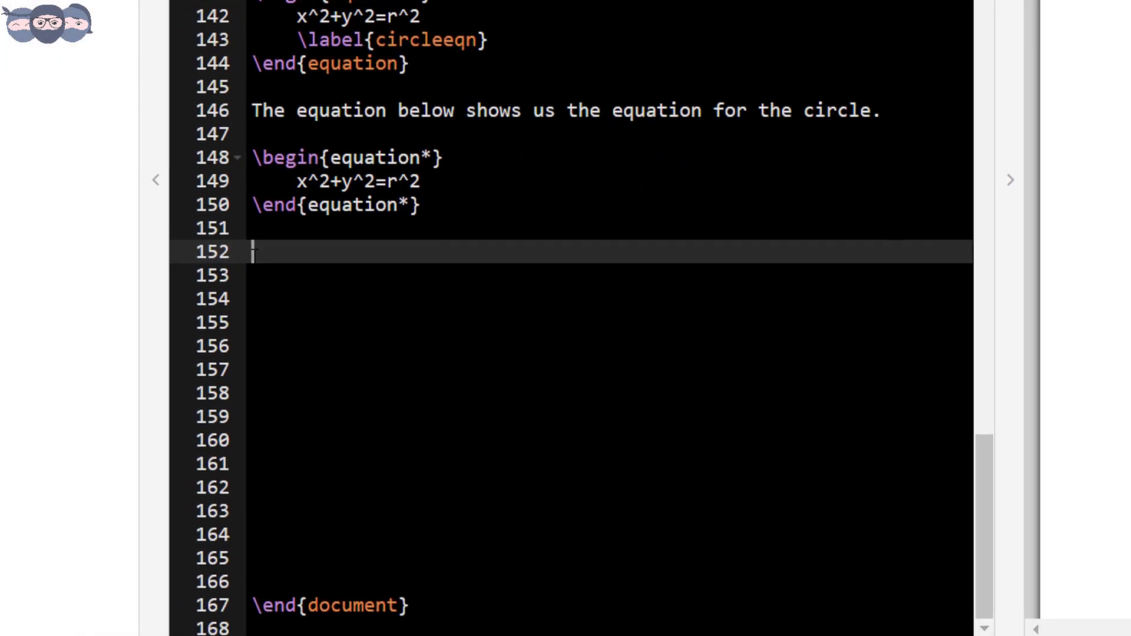
text(The e)
text(quation f)
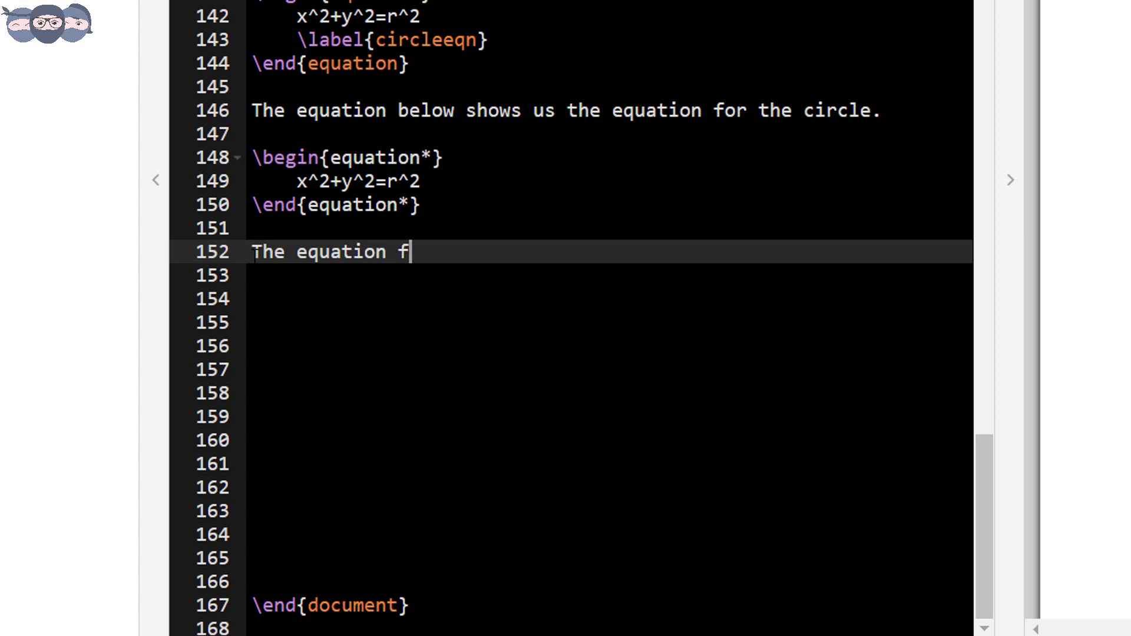
text(or the circle )
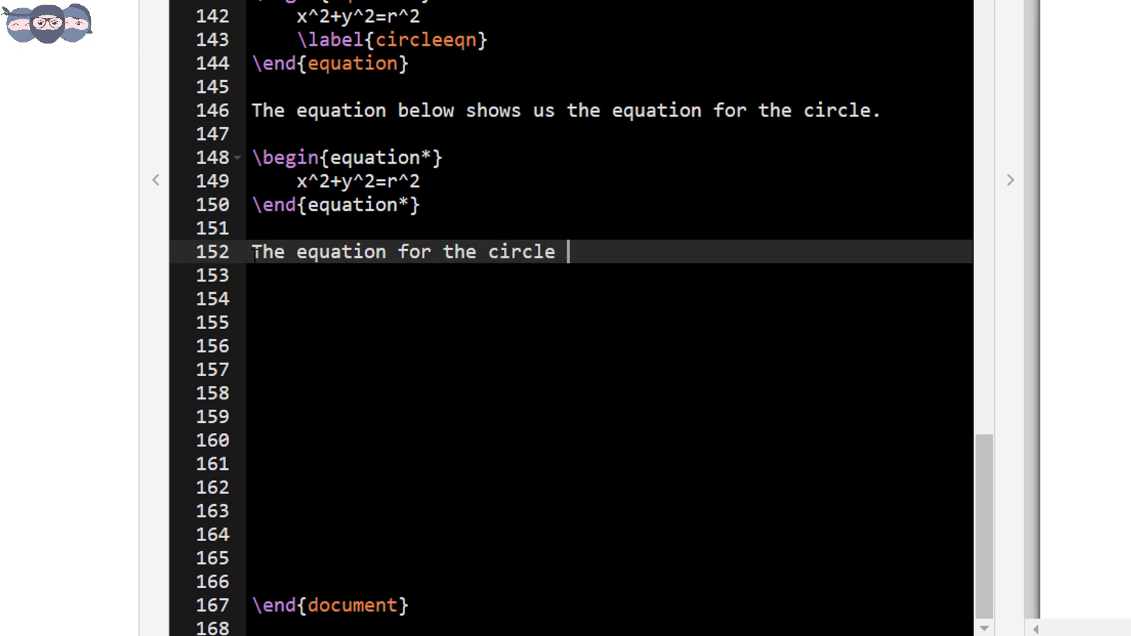
text(is given a)
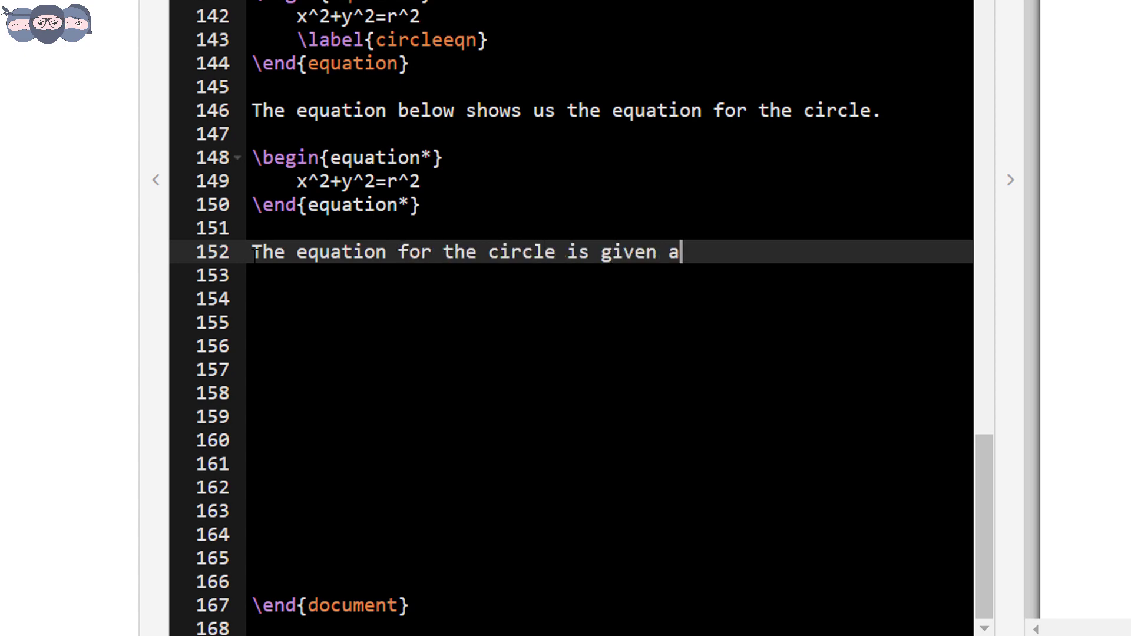
text(s $$)
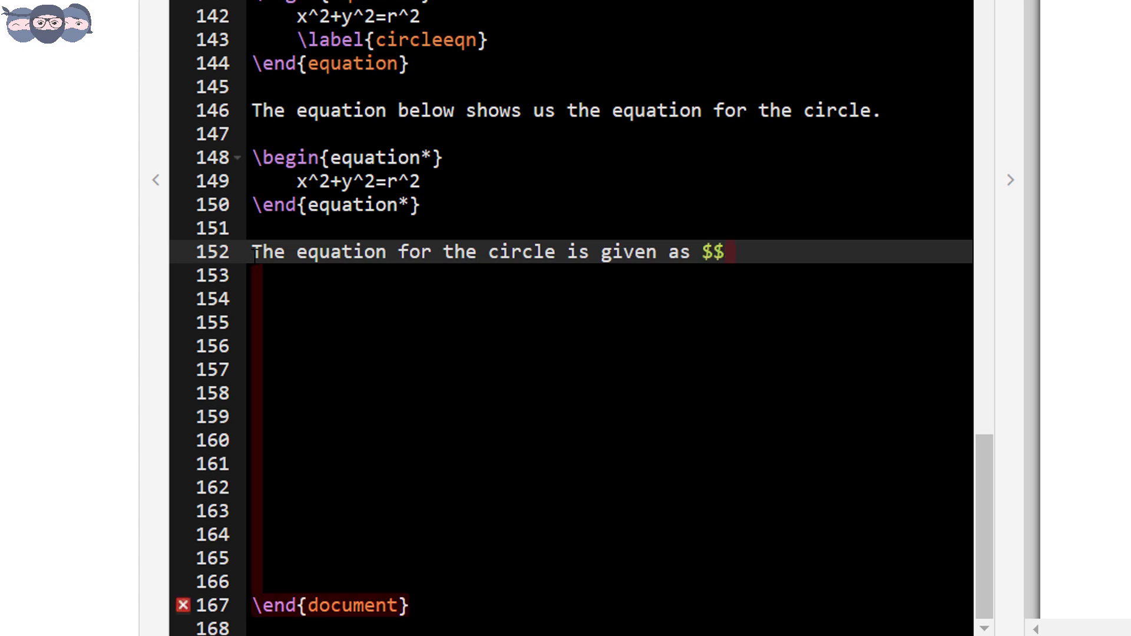
- Start inline $...$ math for x^2+y^2=r^2 after 'given as '
key(Left)
text(x)
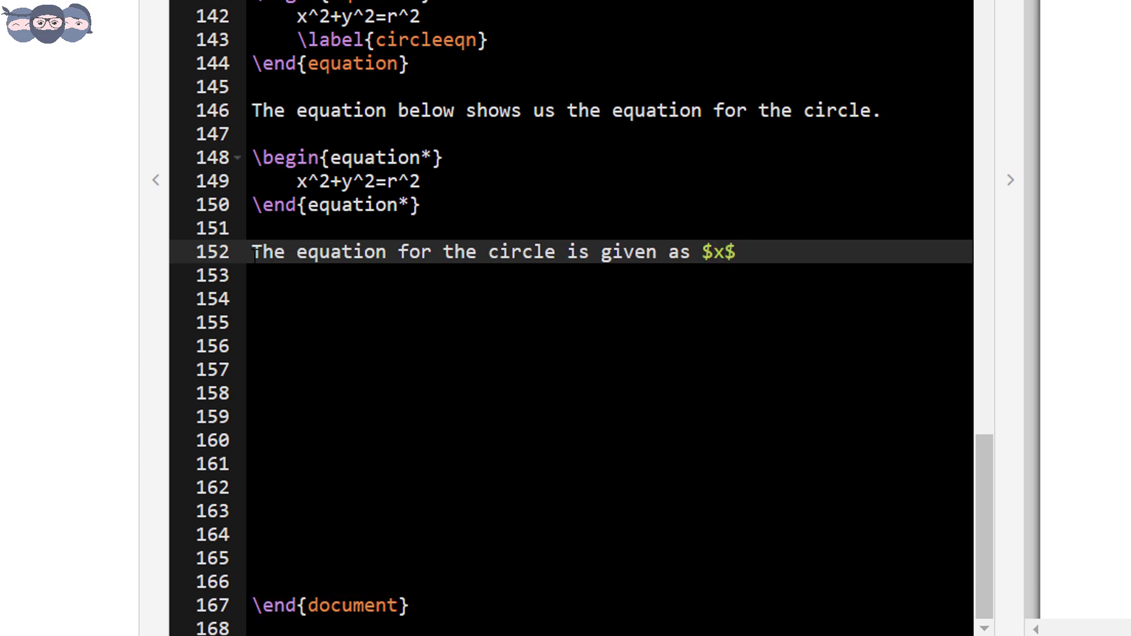
text(^2+y)
text(^2=)
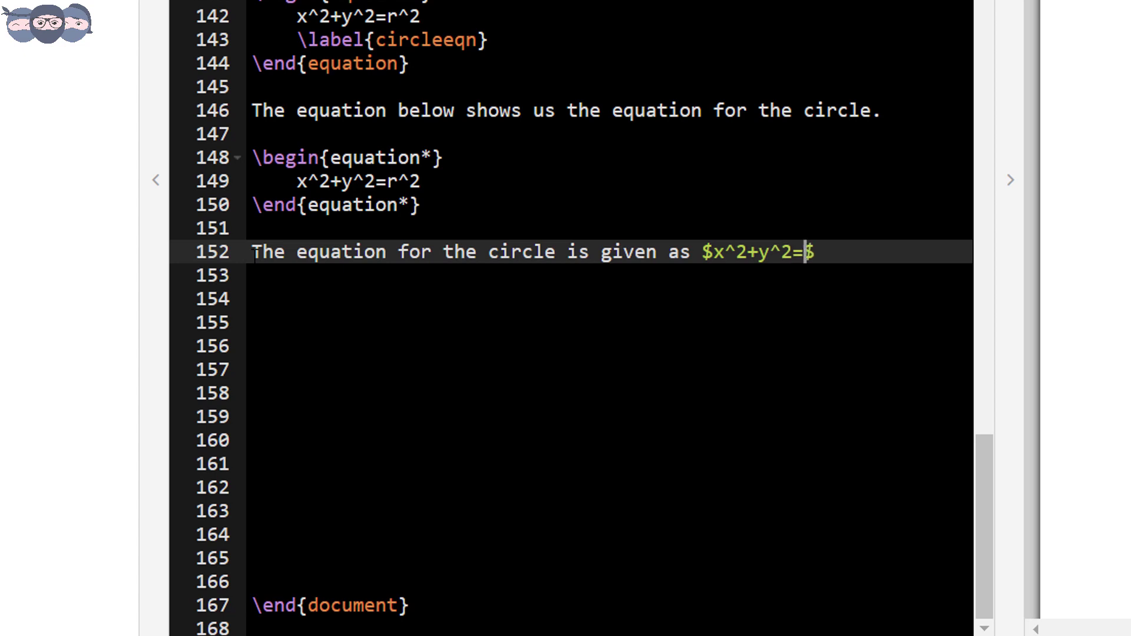
text(r^2)
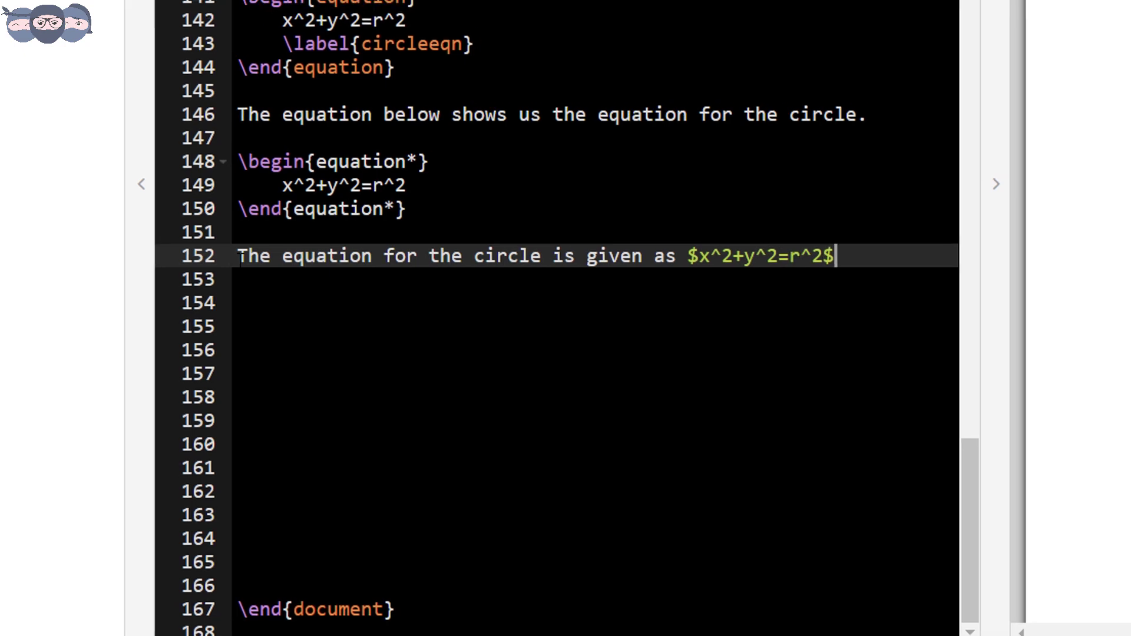